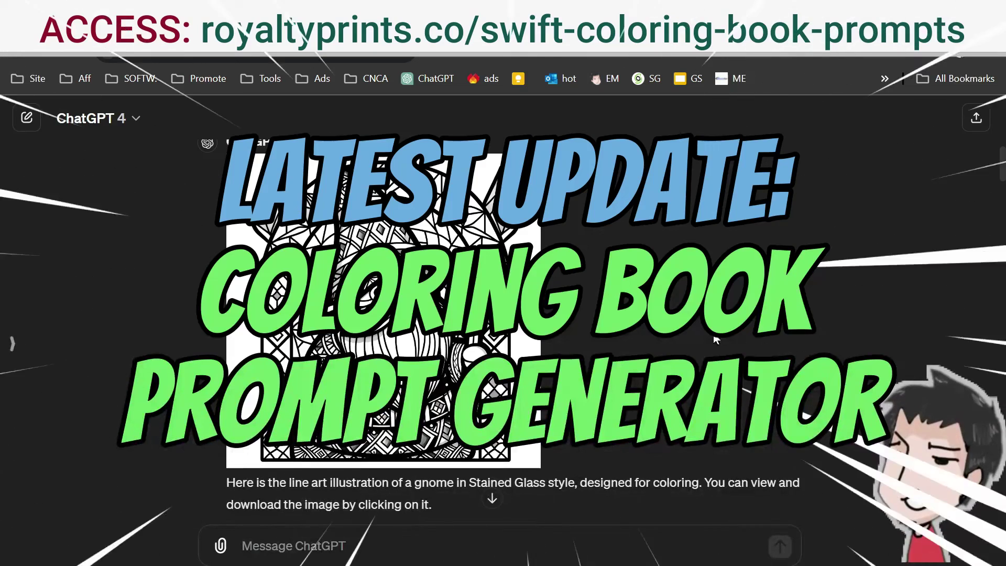
# - Open the Swift Coloring Book Prompts extension beside the stained-glass gnome coloring page
pyautogui.click(889, 58)
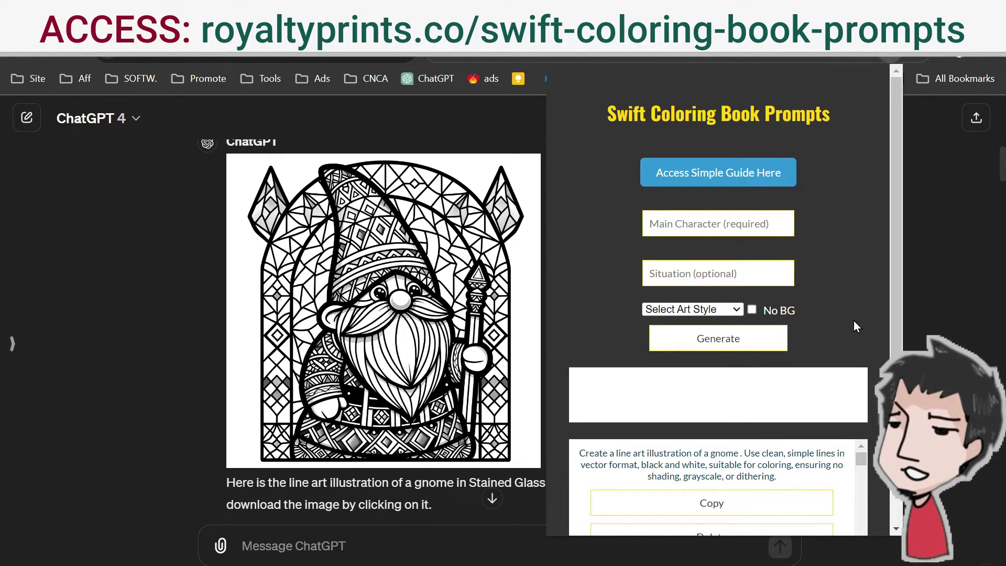
pyautogui.scroll(-3, 848, 316)
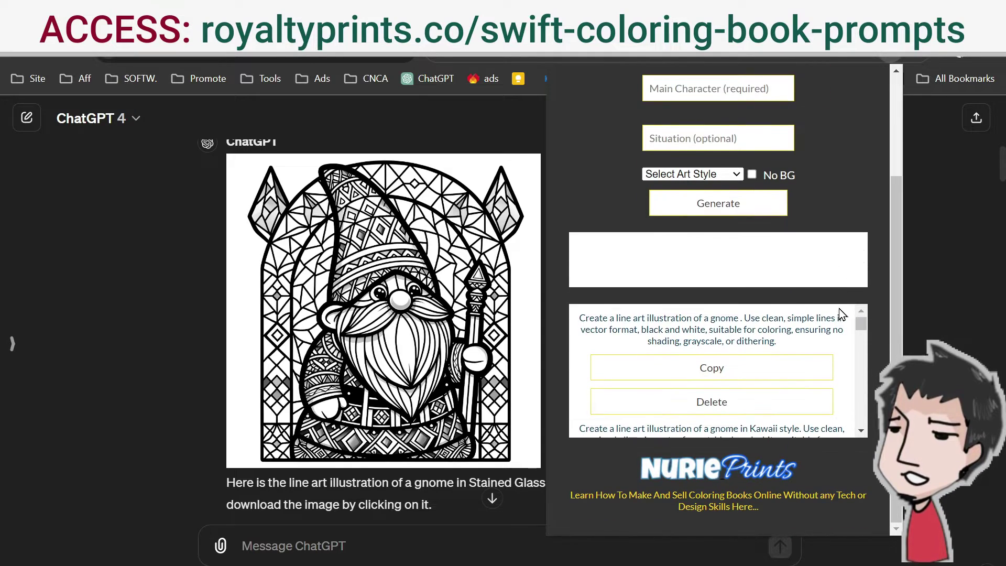
pyautogui.click(826, 361)
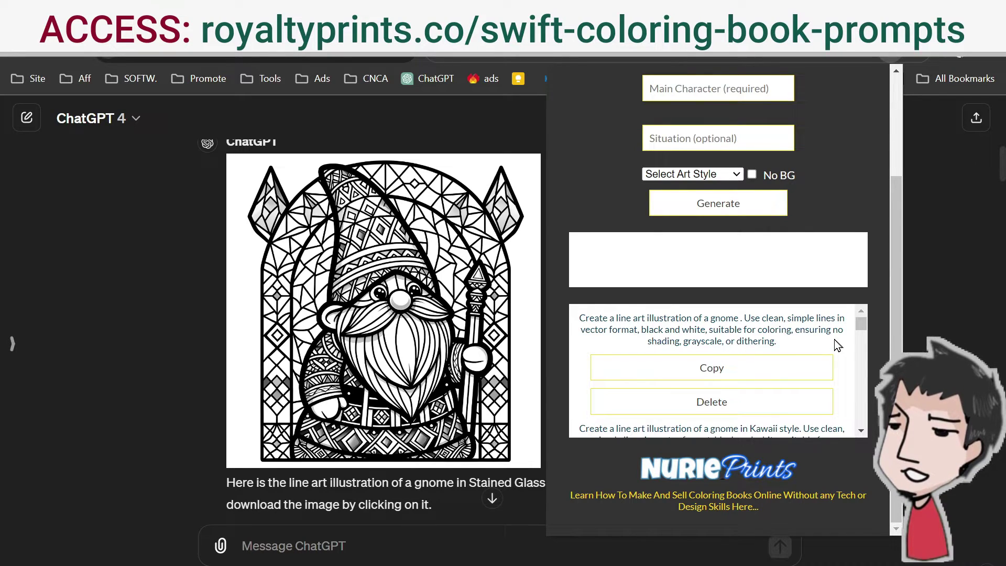
pyautogui.scroll(3, 834, 346)
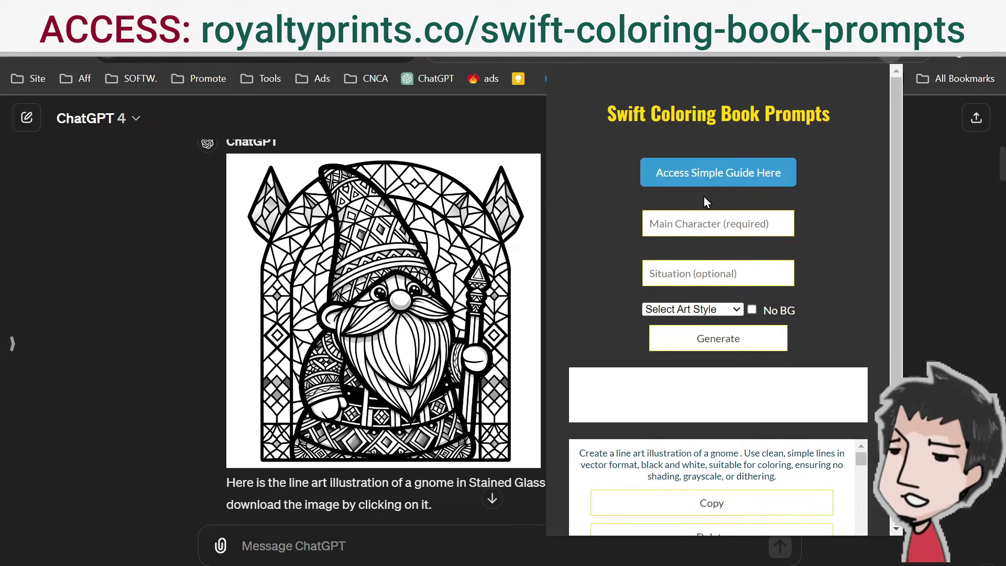
# - Enter 'a gnome' as the main character and 'near river' as the situation
pyautogui.click(726, 217)
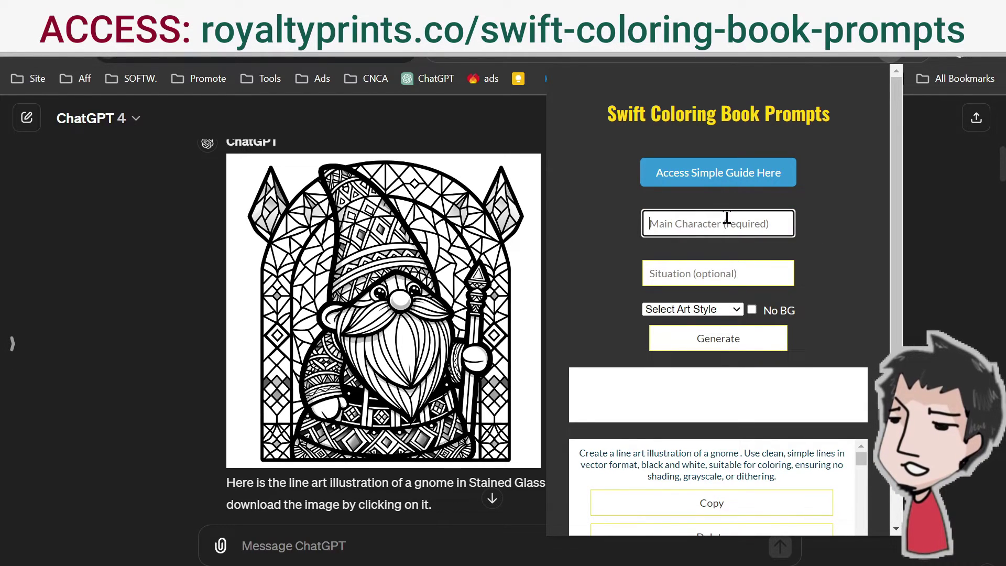
pyautogui.write('a gnome')
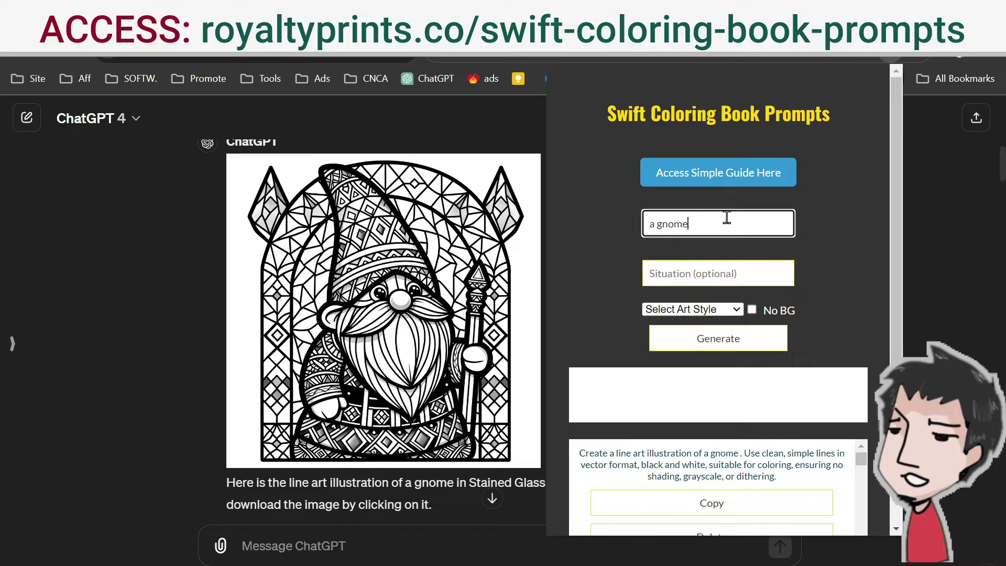
pyautogui.click(740, 273)
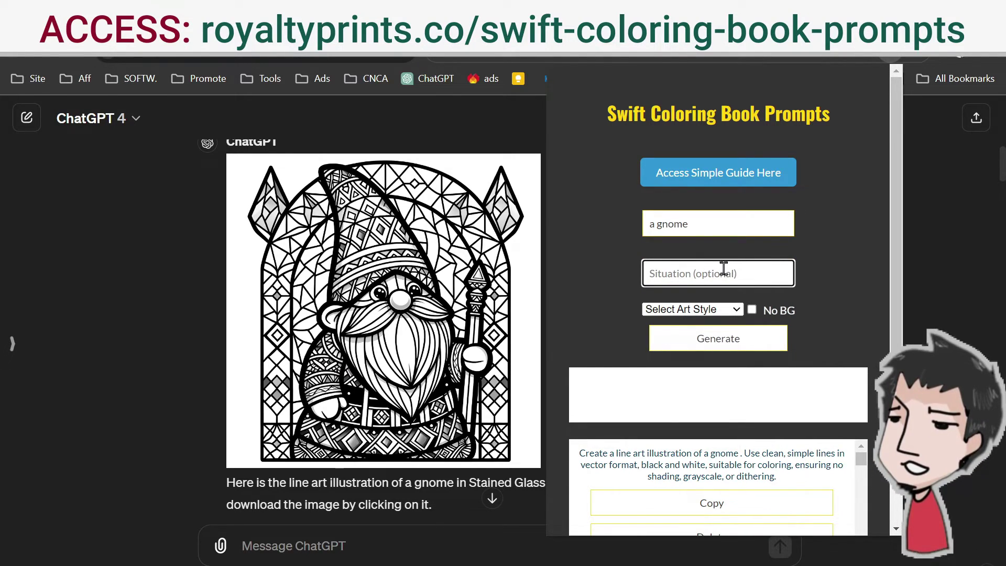
pyautogui.write('ne')
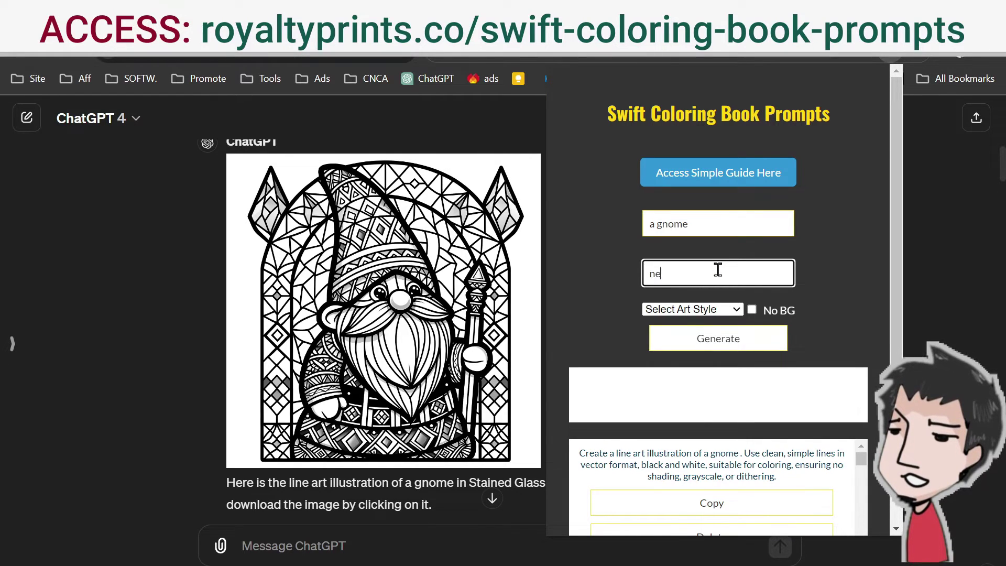
pyautogui.write('ar river')
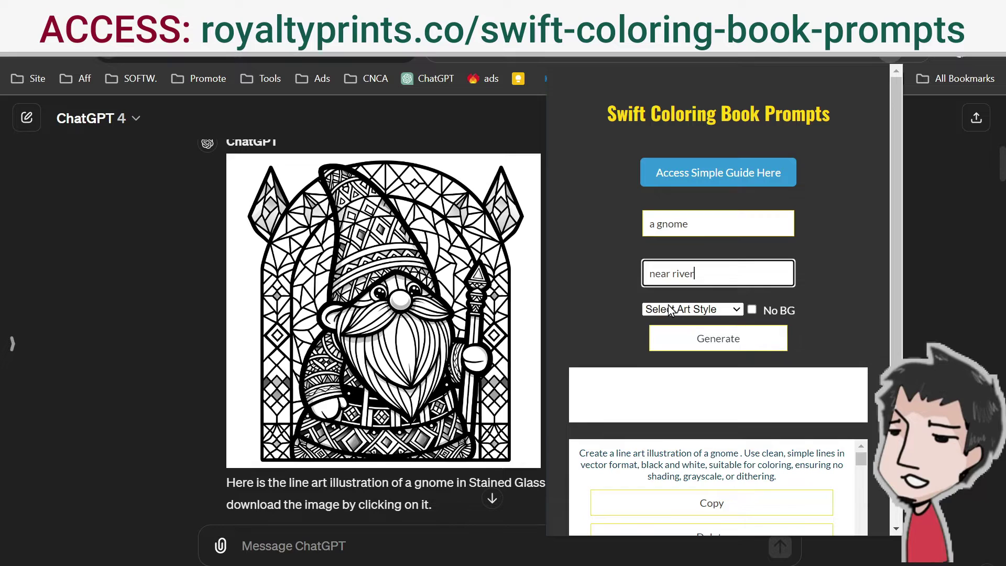
pyautogui.click(718, 309)
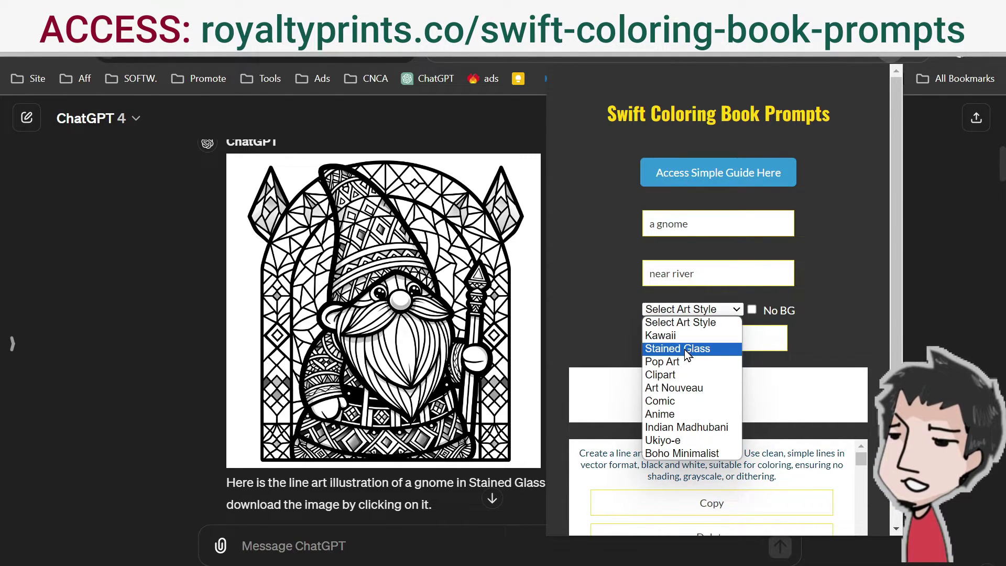
pyautogui.moveTo(439, 248)
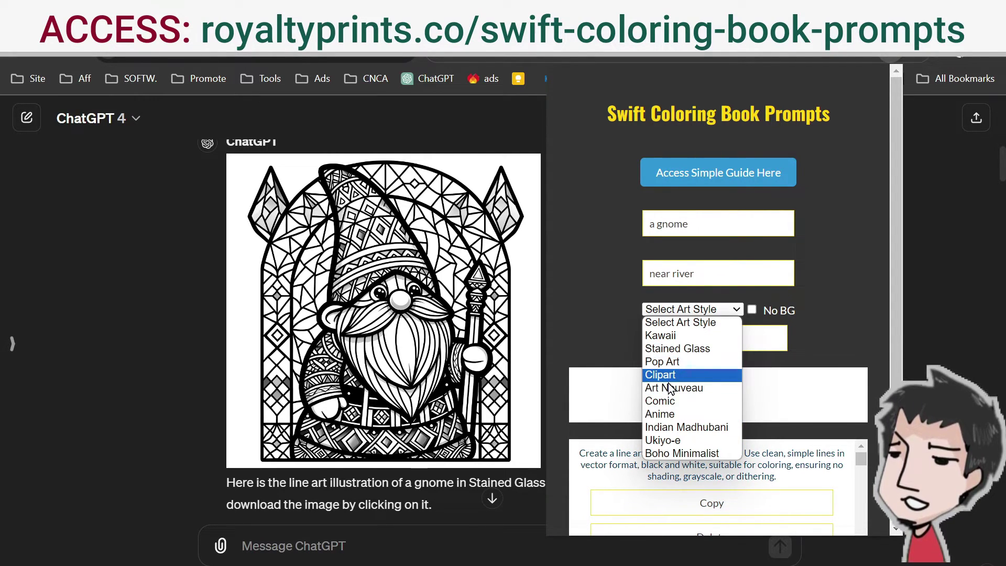
# - Choose Stained Glass style, generate the gnome-near-river prompt, and copy it
pyautogui.click(668, 349)
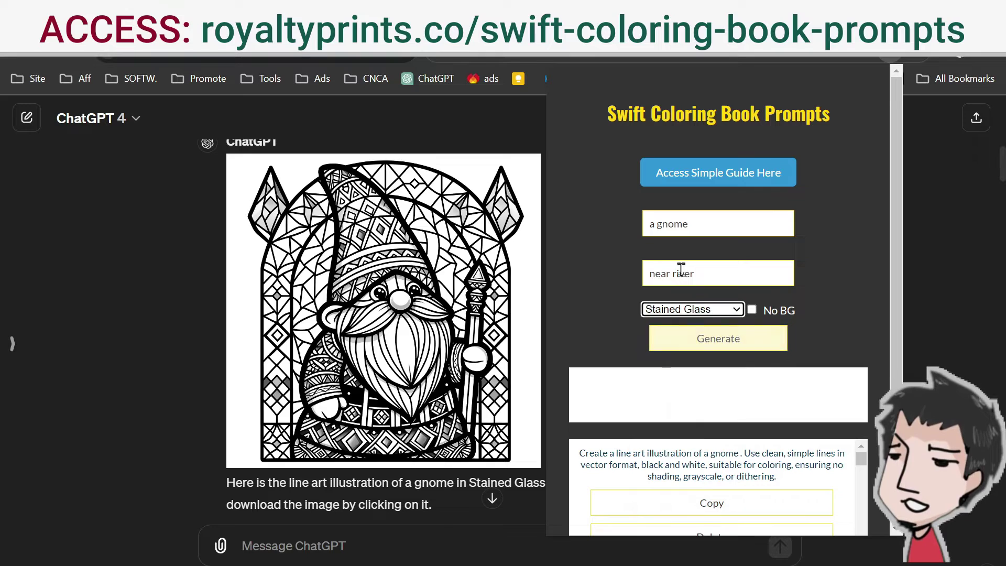
pyautogui.click(718, 344)
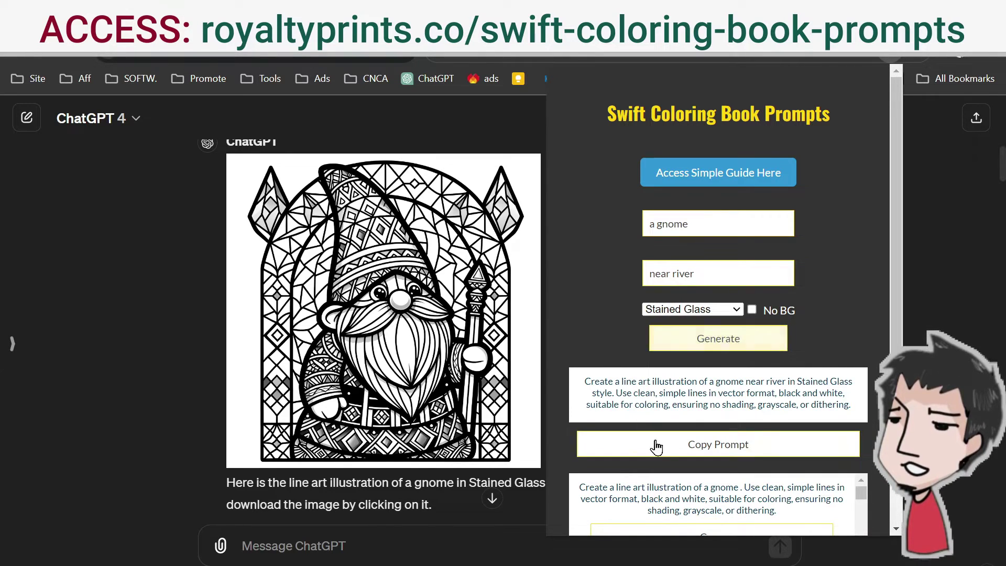
pyautogui.scroll(-3, 766, 408)
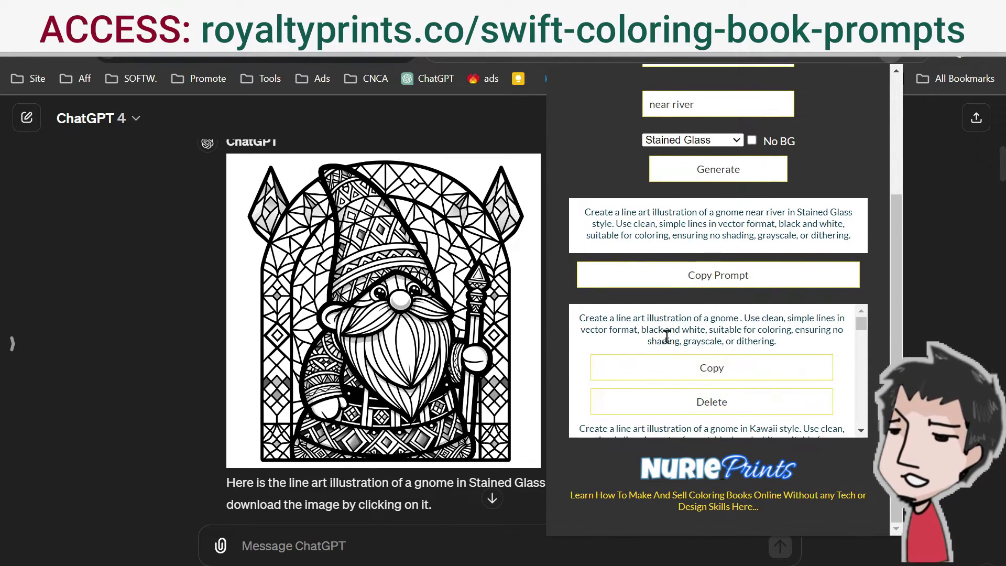
pyautogui.scroll(3, 715, 331)
pyautogui.click(725, 441)
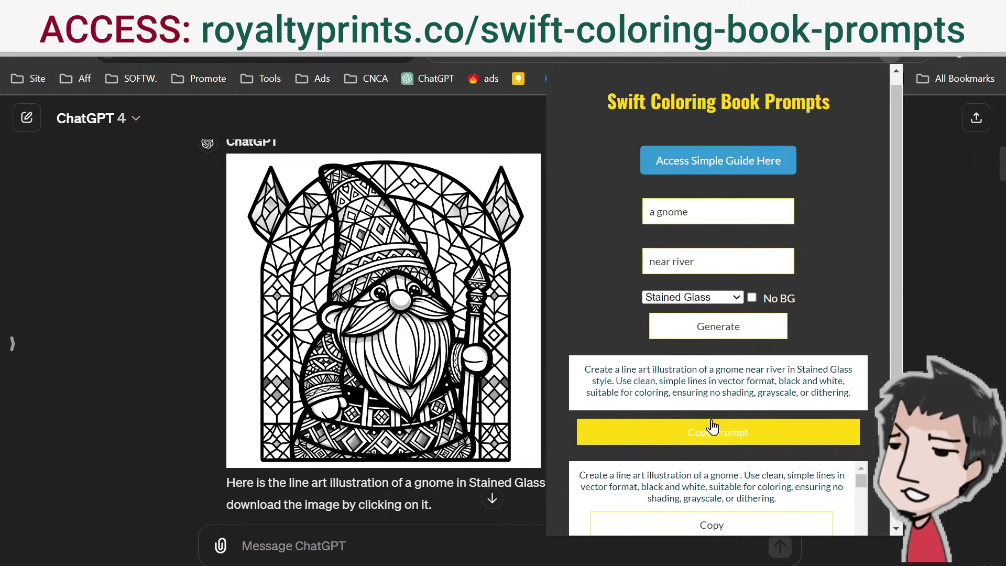
pyautogui.scroll(3, 371, 239)
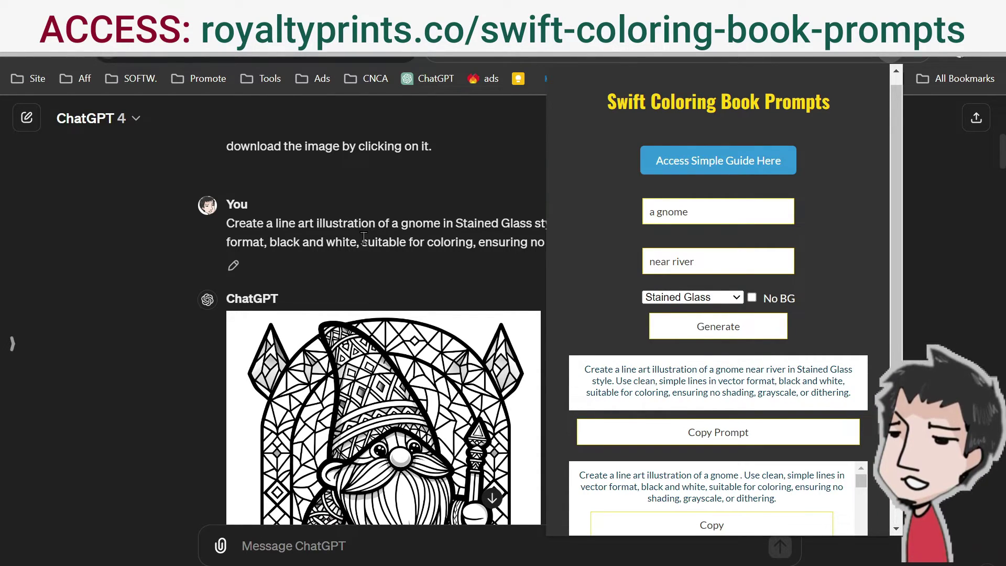
pyautogui.scroll(-3, 376, 266)
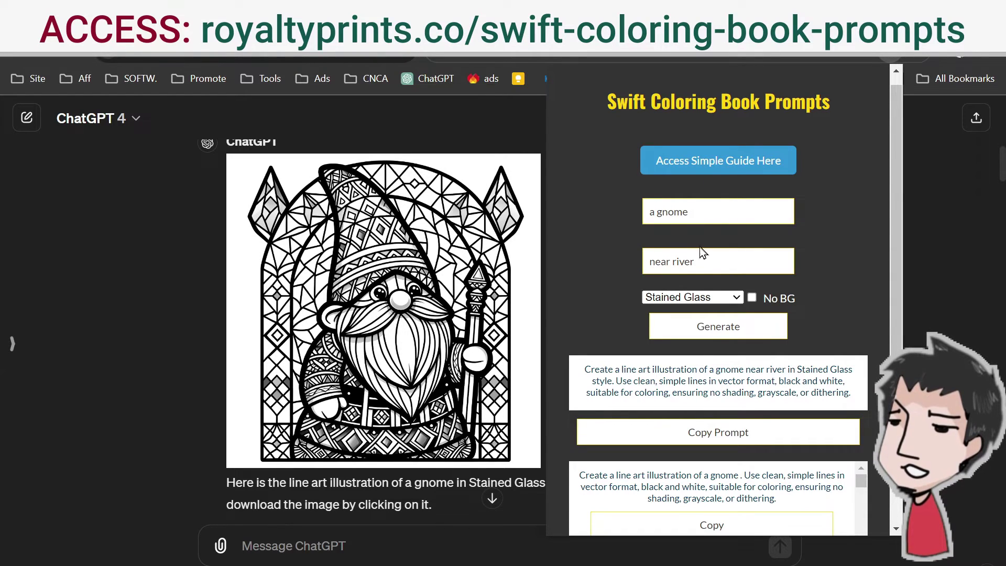
# - Change the situation to 'in a church' and generate the new gnome prompt
pyautogui.moveTo(714, 258); pyautogui.dragTo(621, 273)
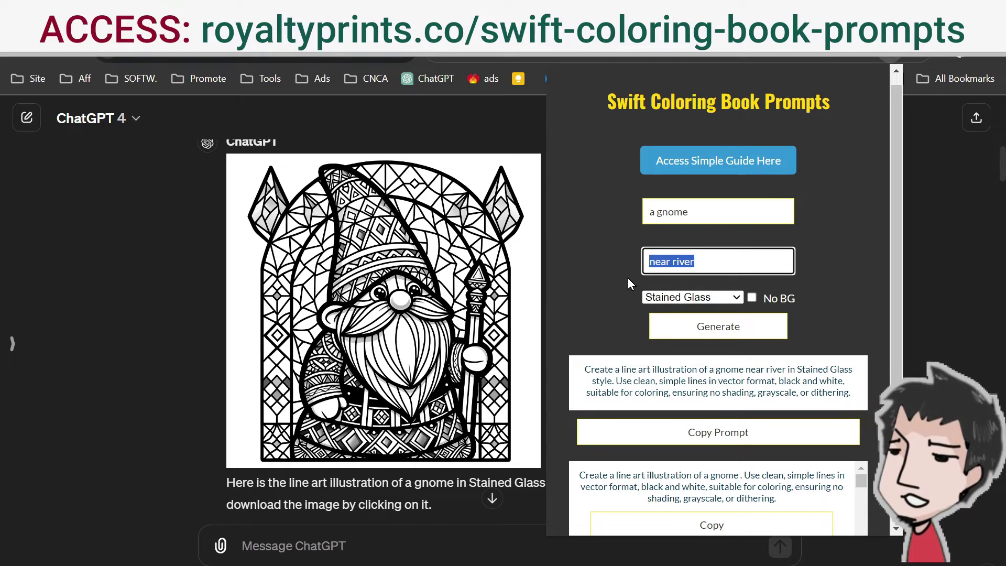
pyautogui.write('in a')
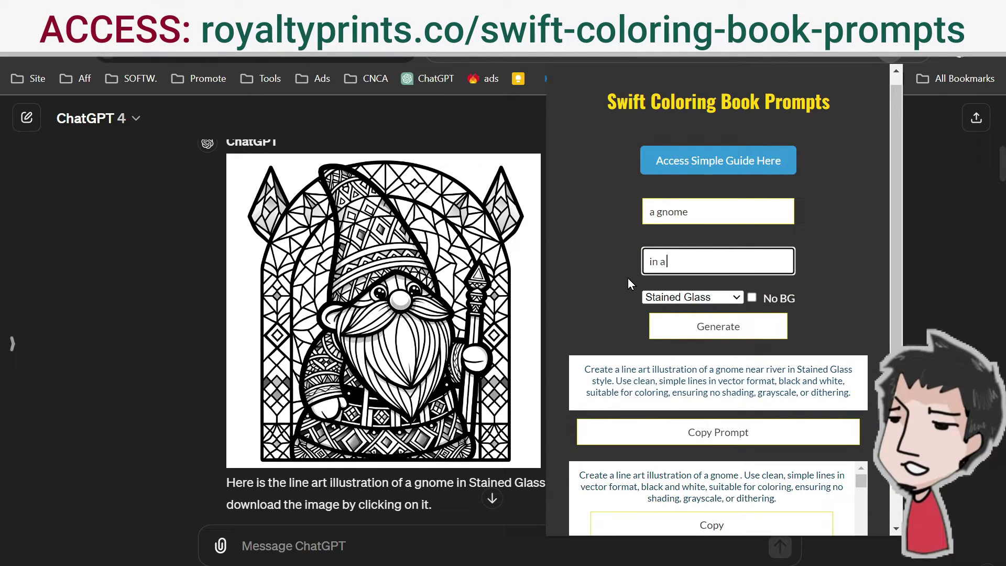
pyautogui.write(' church')
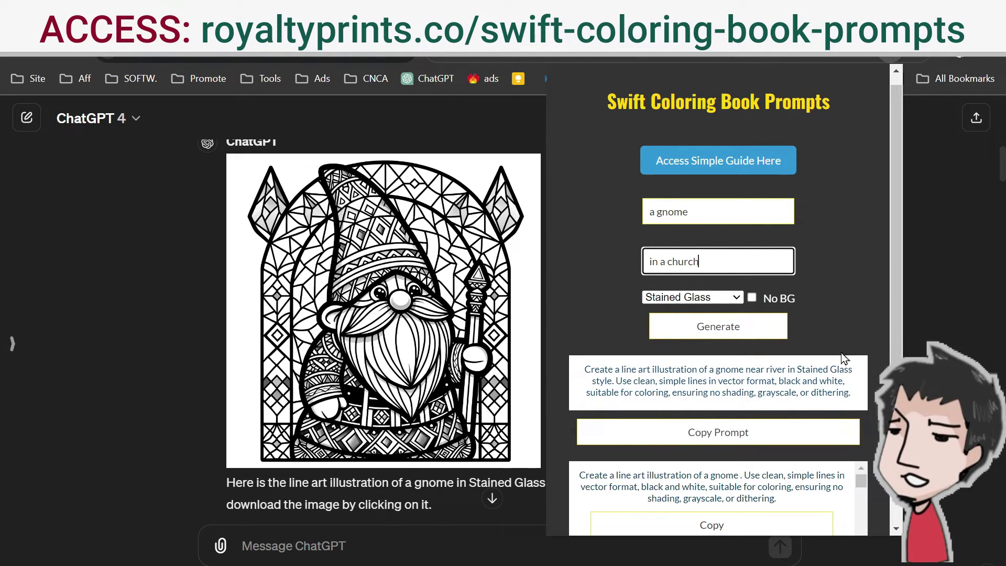
pyautogui.click(749, 327)
pyautogui.scroll(-3, 698, 393)
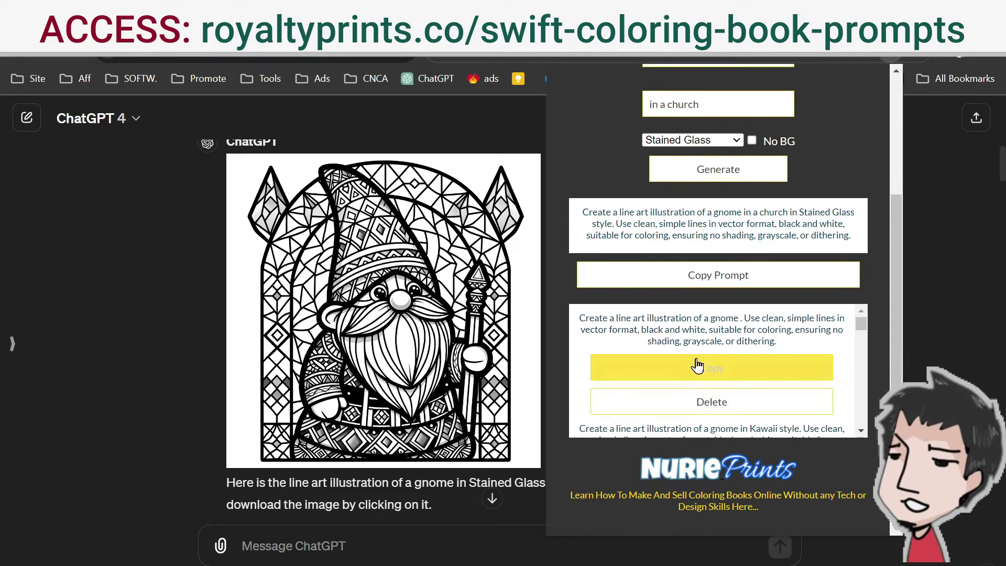
pyautogui.scroll(3, 781, 329)
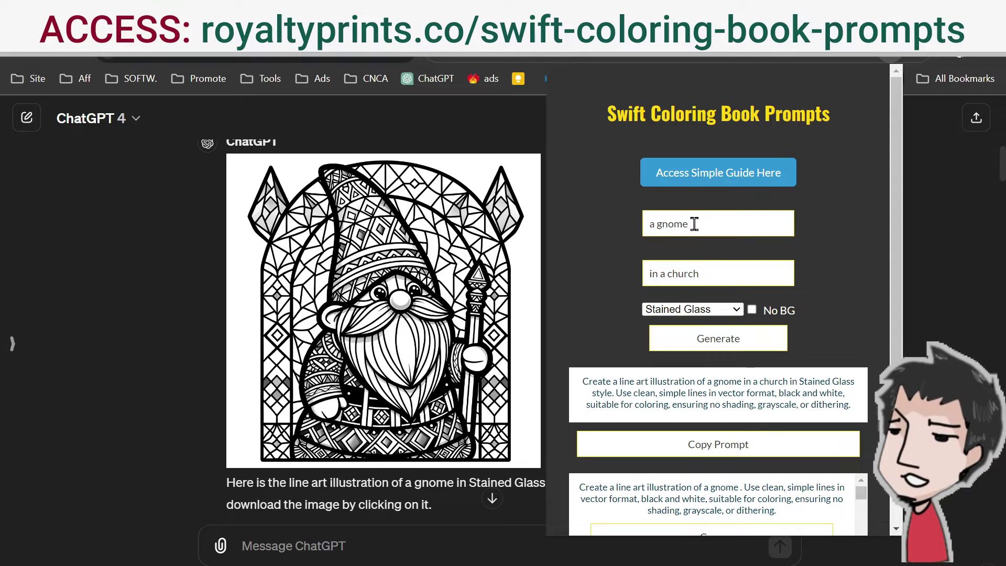
# - Replace the main character with 'a cow' and clear the 'in a church' situation
pyautogui.moveTo(695, 224); pyautogui.dragTo(617, 234)
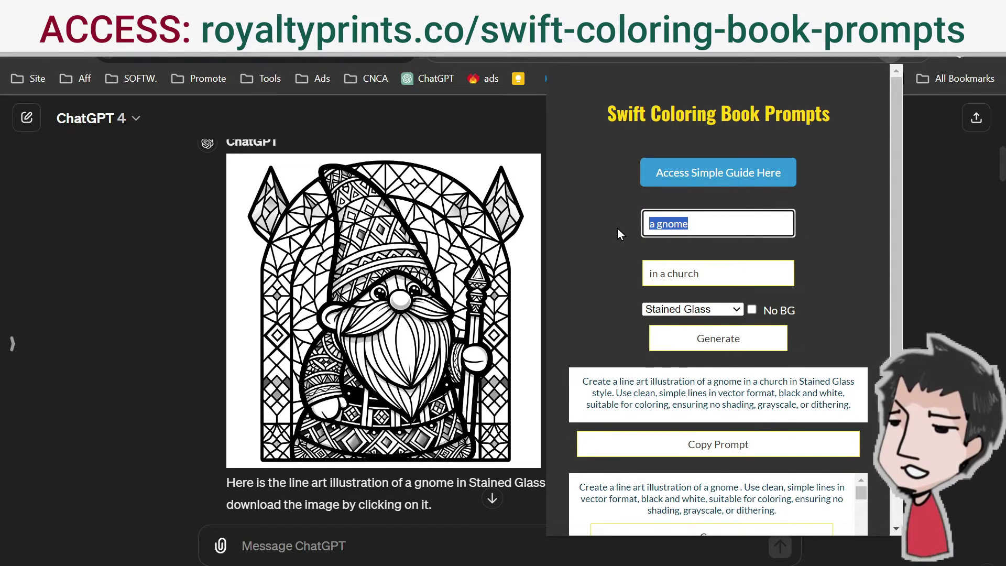
pyautogui.write('cow')
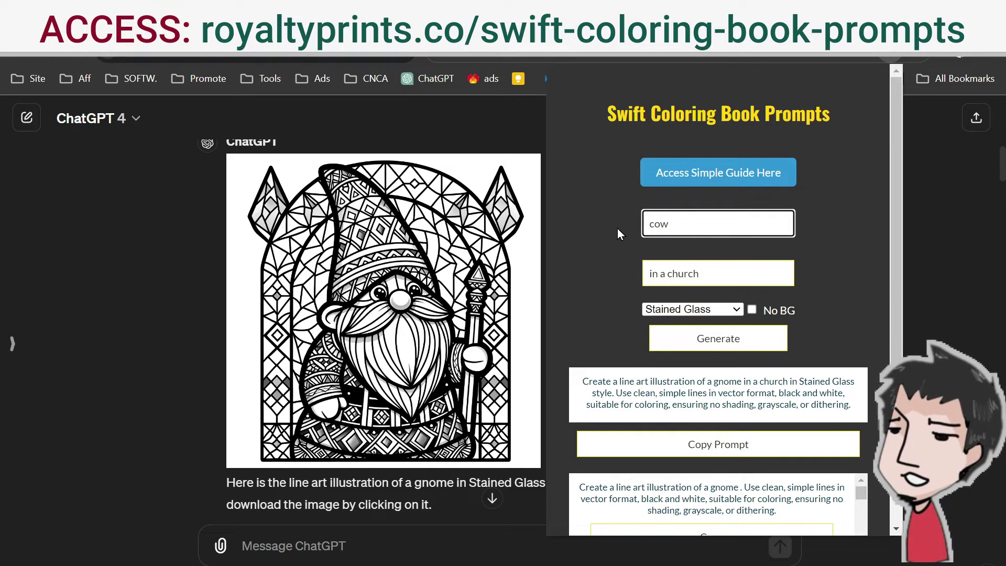
pyautogui.press('Home')
pyautogui.write('a')
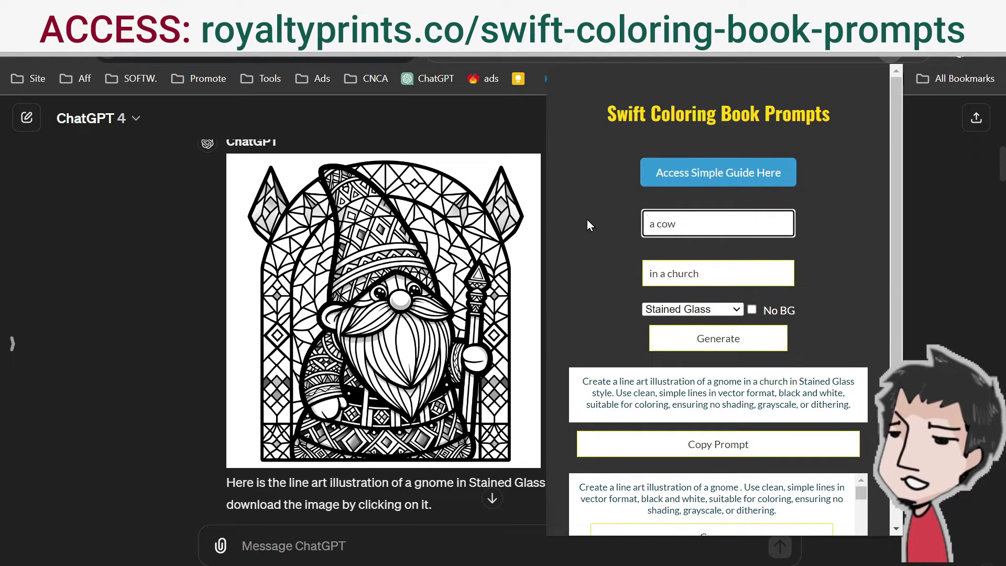
pyautogui.moveTo(651, 273); pyautogui.dragTo(699, 274)
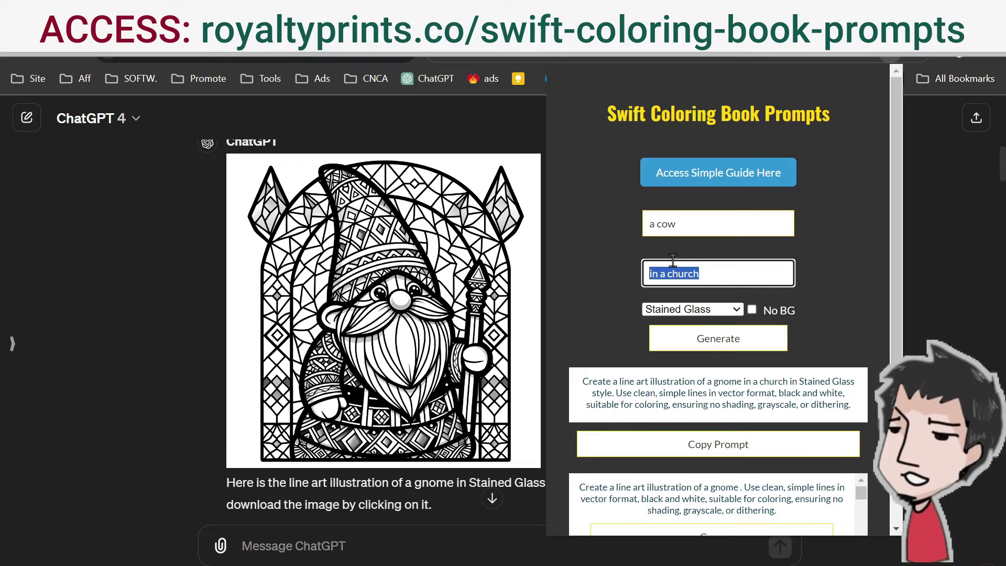
pyautogui.press('BackSpace')
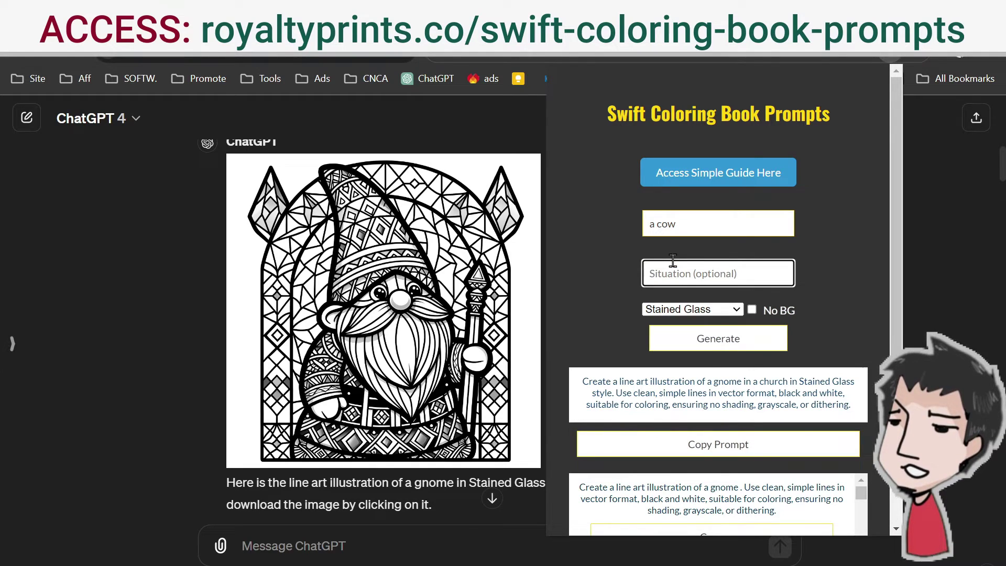
# - Switch the art style to Kawaii and generate the Kawaii cow prompt
pyautogui.click(696, 310)
pyautogui.click(700, 336)
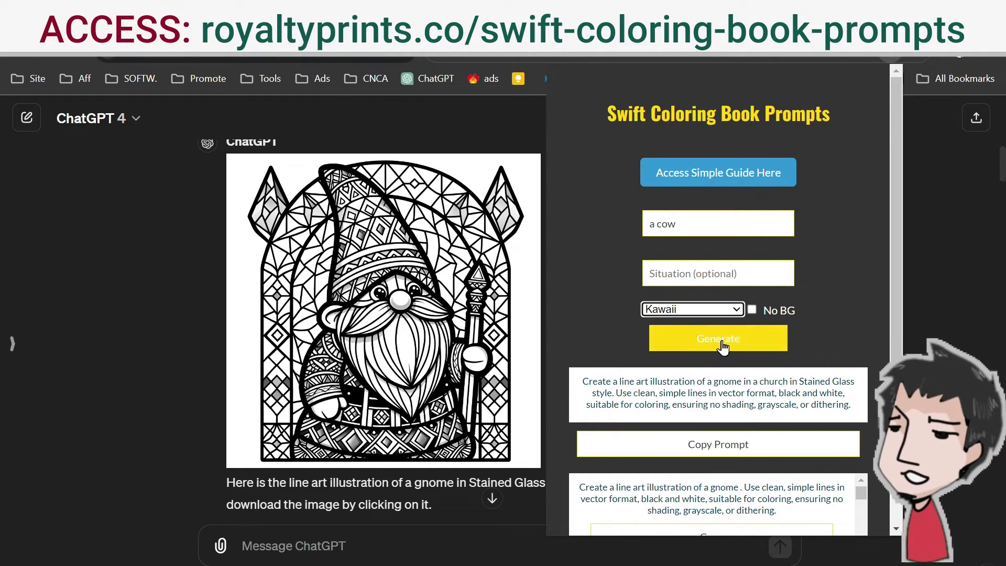
pyautogui.click(716, 347)
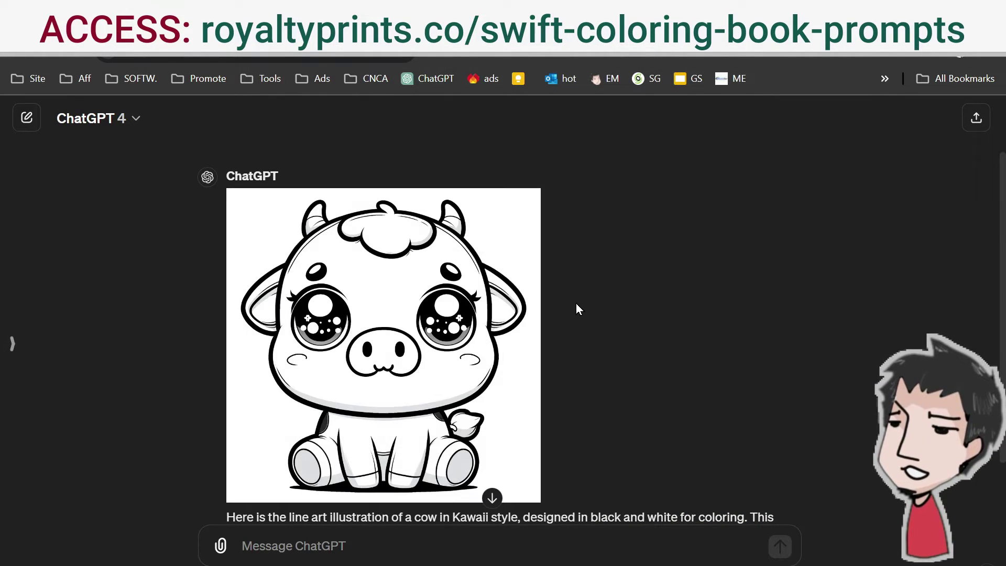
pyautogui.click(891, 40)
# - Delete an old prompt from the saved list, leaving the Kawaii cow prompt last
pyautogui.scroll(-6, 755, 399)
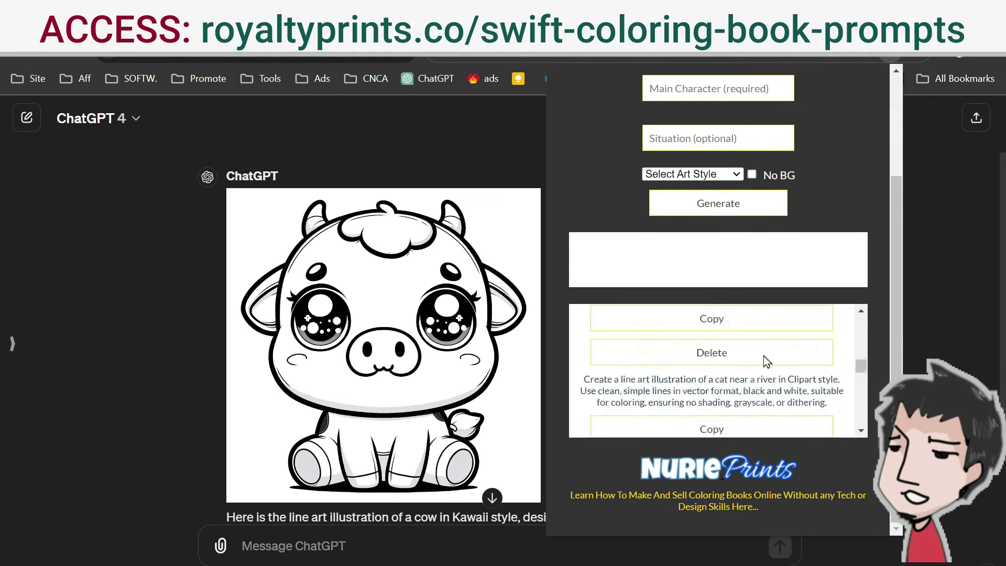
pyautogui.click(773, 357)
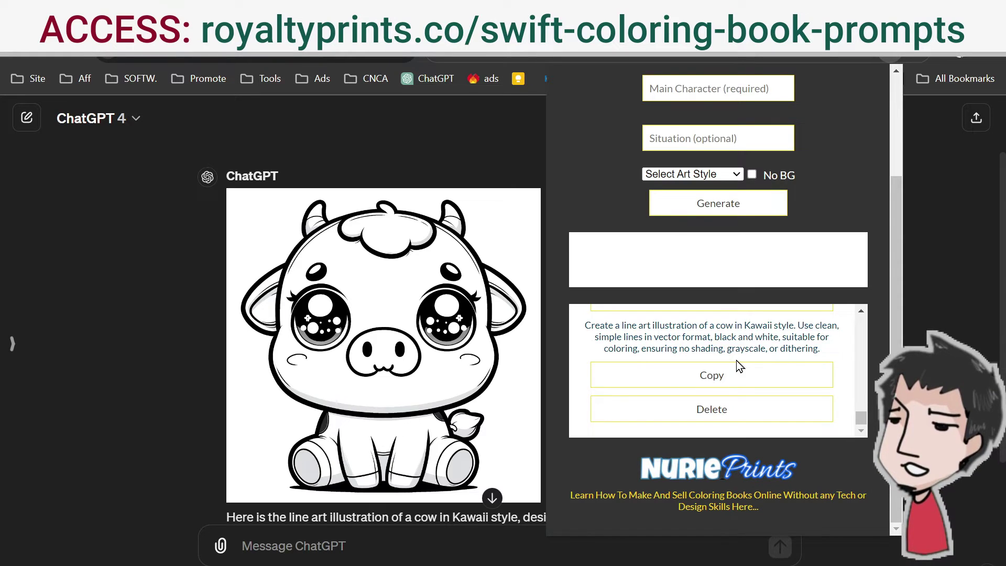
pyautogui.scroll(10, 739, 366)
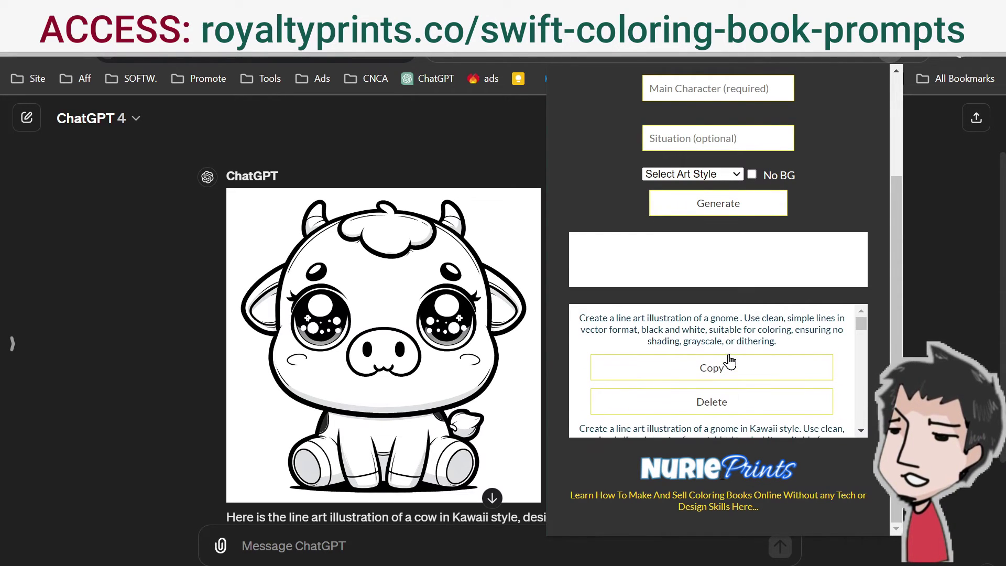
pyautogui.scroll(3, 758, 305)
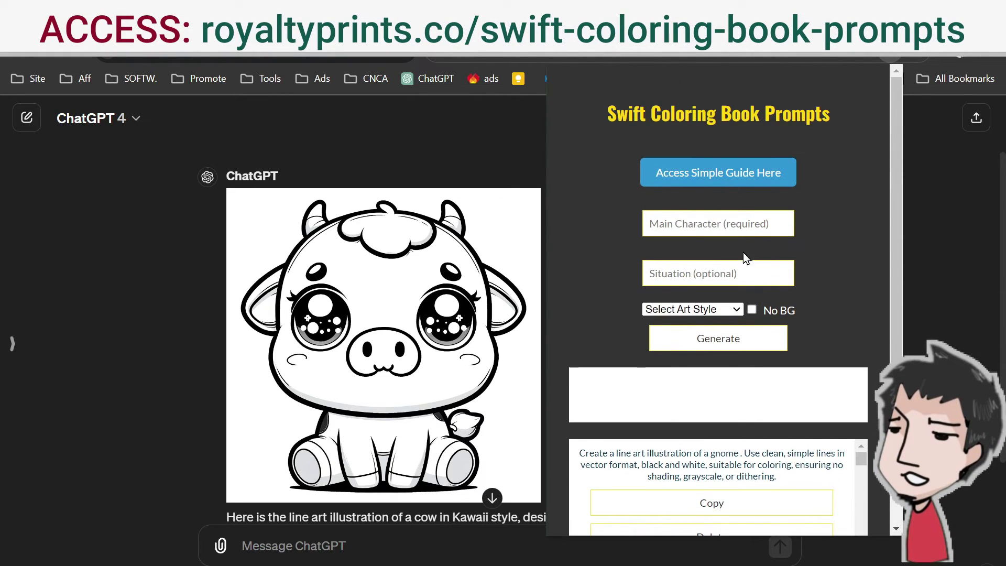
# - Enter 'jesus' as main character, pick Stained Glass style, and generate with a first situation
pyautogui.click(725, 223)
pyautogui.write('jesus')
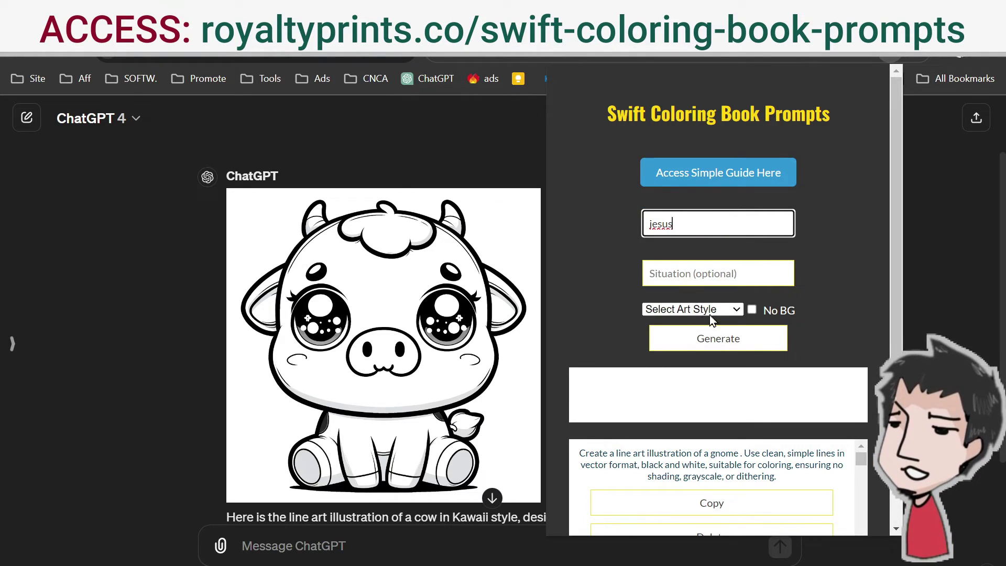
pyautogui.click(712, 308)
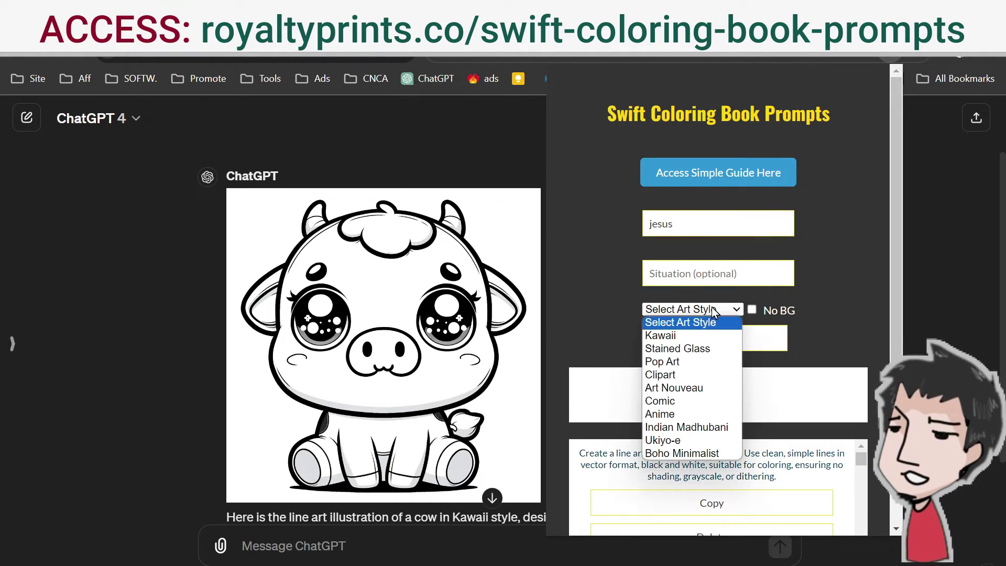
pyautogui.click(707, 349)
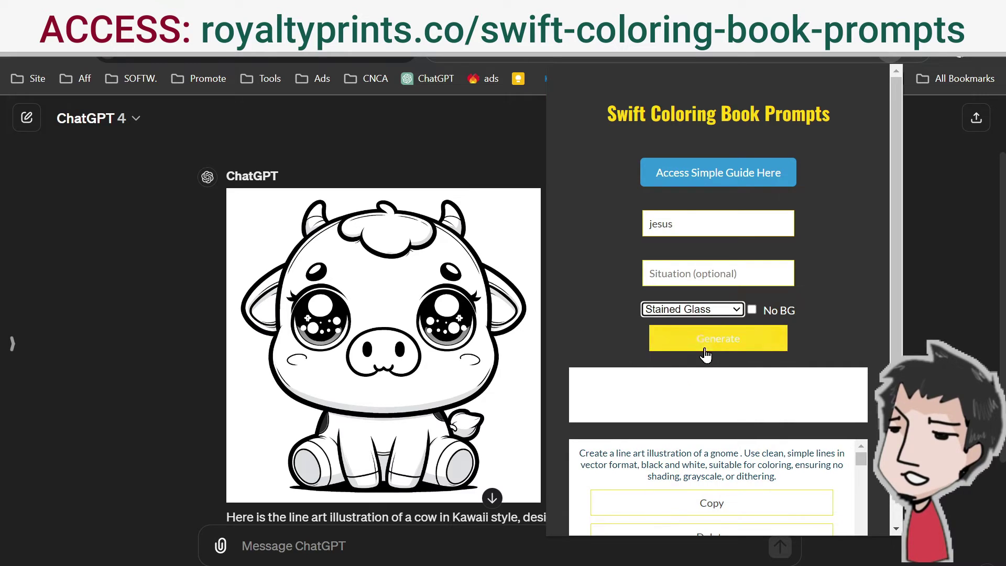
pyautogui.click(723, 273)
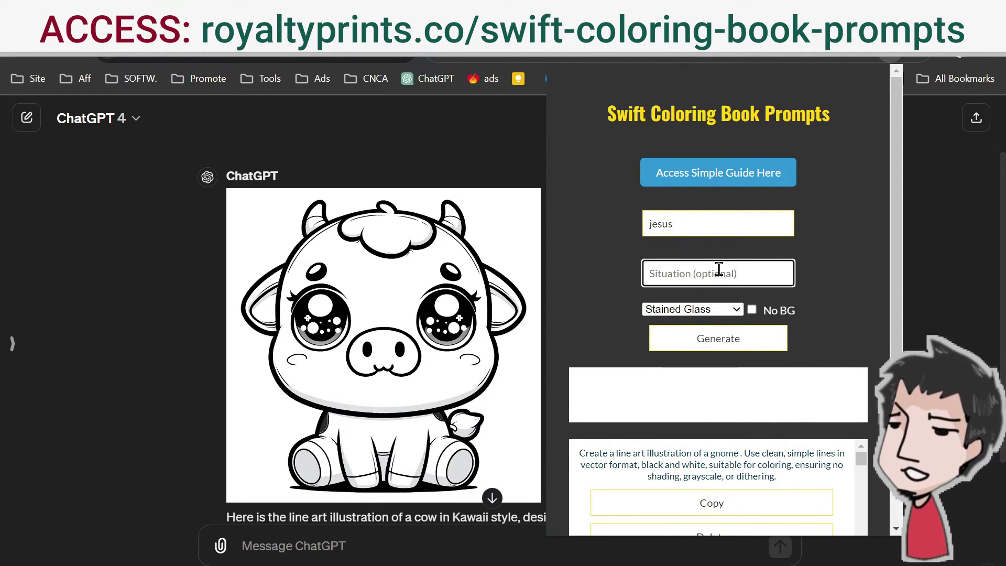
pyautogui.write('near river')
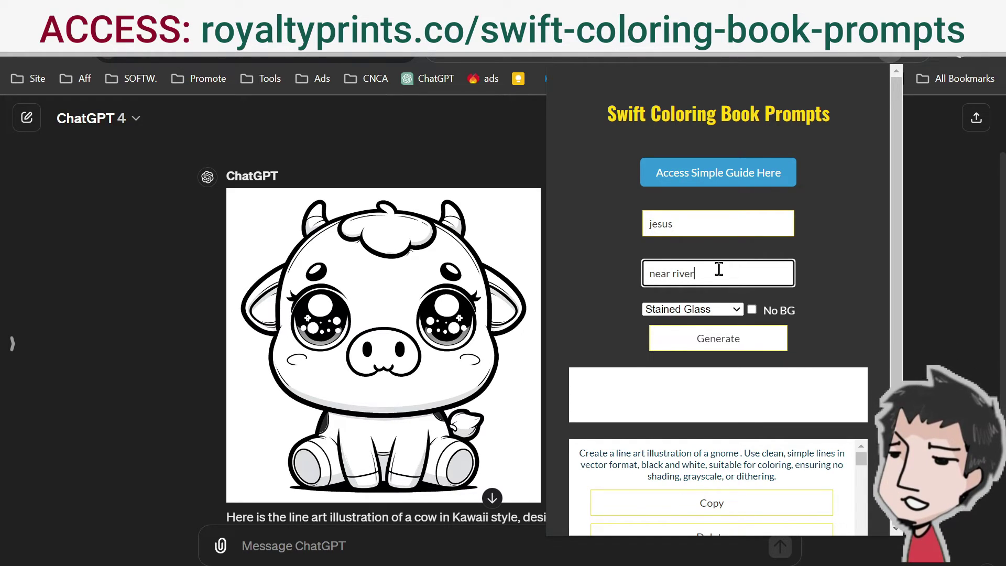
pyautogui.press('Return')
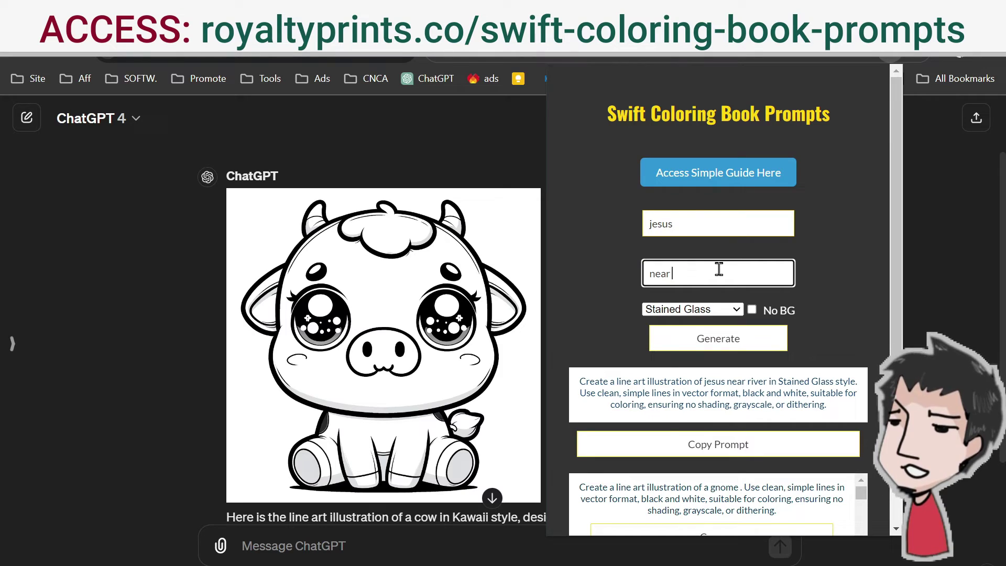
# - Try situations 'a hill' and 'the cross', then settle on 'with his followers'
pyautogui.press('BackSpace')
pyautogui.press('BackSpace')
pyautogui.press('BackSpace')
pyautogui.press('BackSpace')
pyautogui.press('BackSpace')
pyautogui.write('d')
pyautogui.write('a hill')
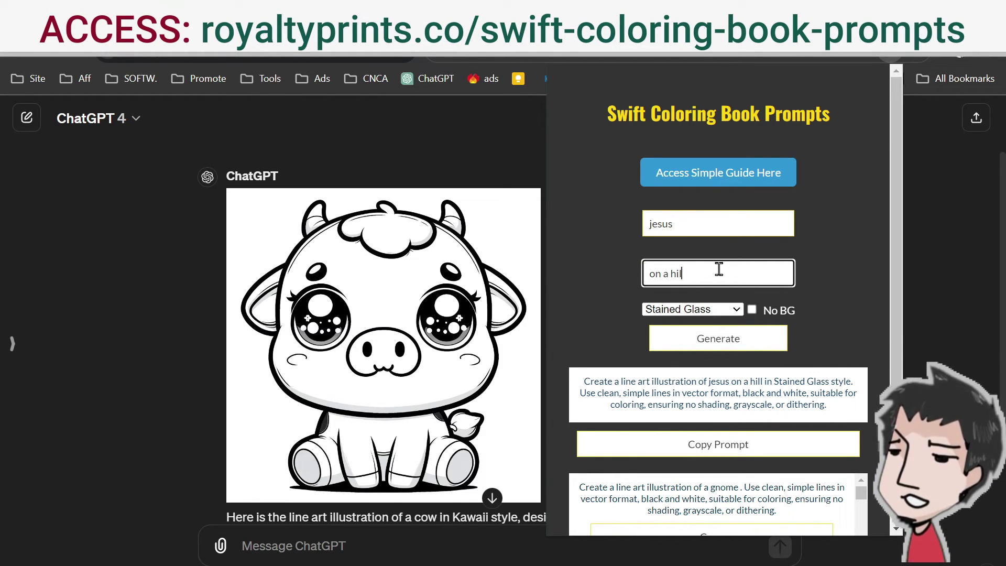
pyautogui.press('BackSpace')
pyautogui.press('BackSpace')
pyautogui.press('BackSpace')
pyautogui.press('BackSpace')
pyautogui.press('BackSpace')
pyautogui.press('BackSpace')
pyautogui.write('the cross')
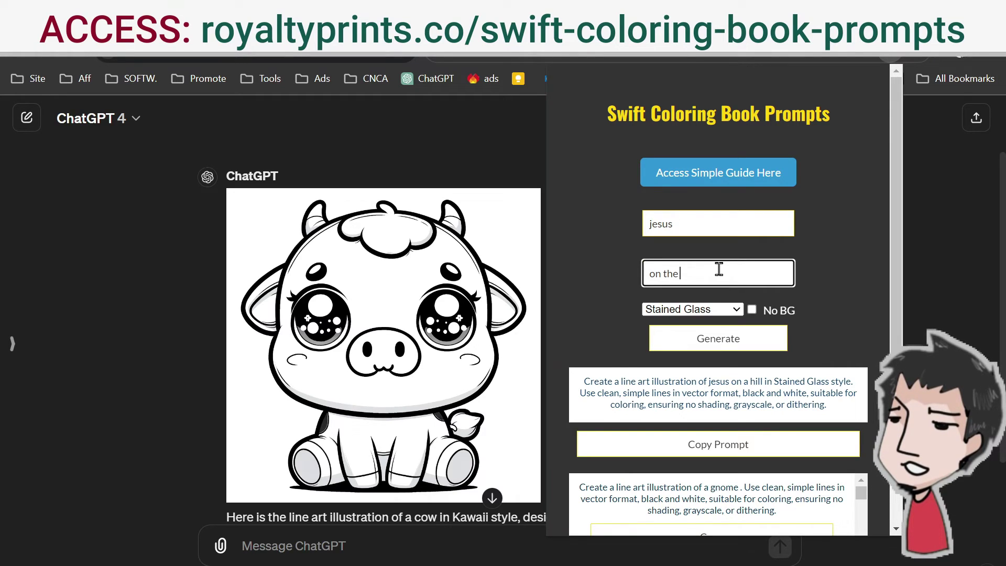
pyautogui.press('BackSpace')
pyautogui.press('BackSpace')
pyautogui.press('BackSpace')
pyautogui.press('BackSpace')
pyautogui.press('BackSpace')
pyautogui.press('BackSpace')
pyautogui.press('BackSpace')
pyautogui.press('BackSpace')
pyautogui.press('BackSpace')
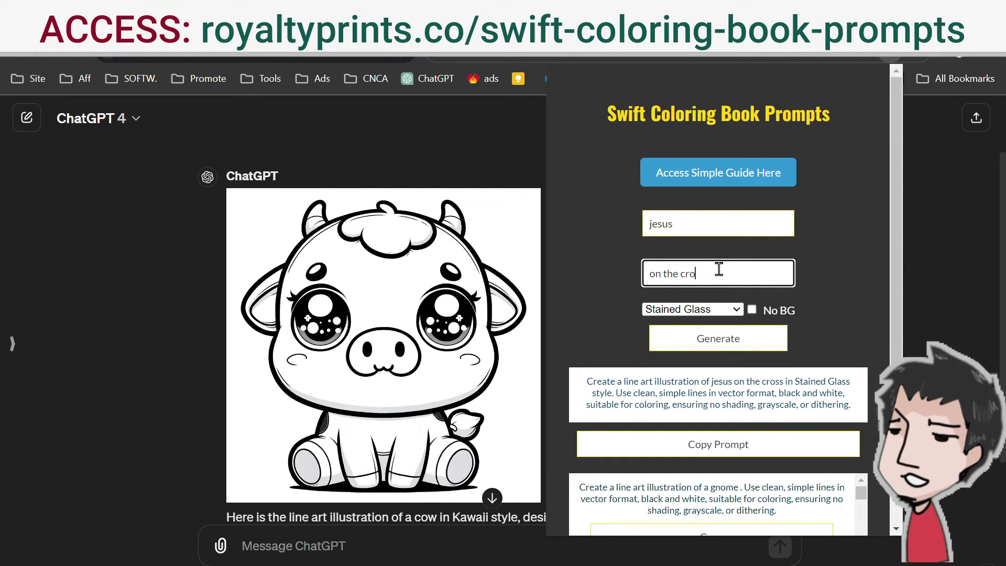
pyautogui.press('BackSpace')
pyautogui.press('BackSpace')
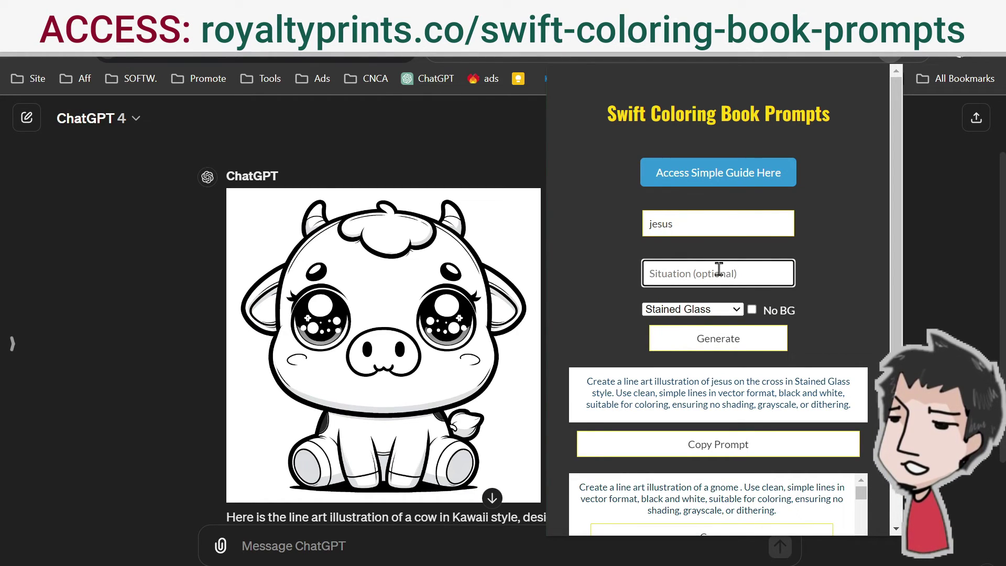
pyautogui.write('with his')
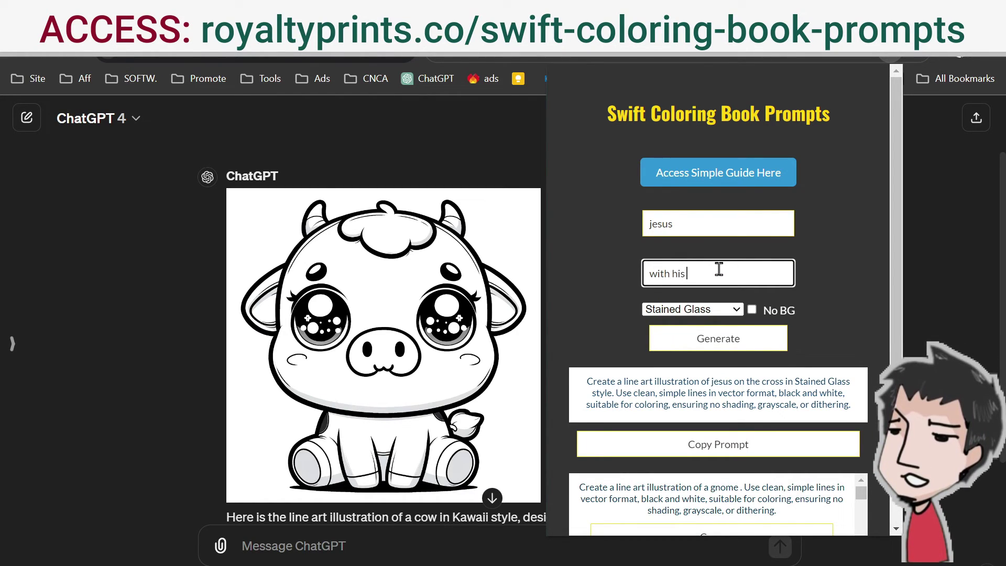
pyautogui.write(' cl')
pyautogui.press('BackSpace')
pyautogui.press('BackSpace')
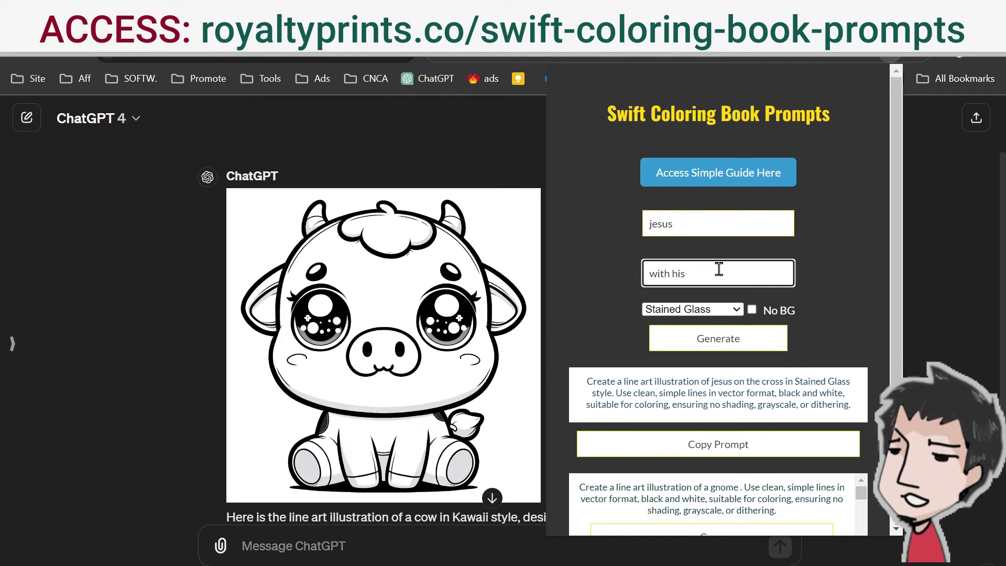
pyautogui.write('foll')
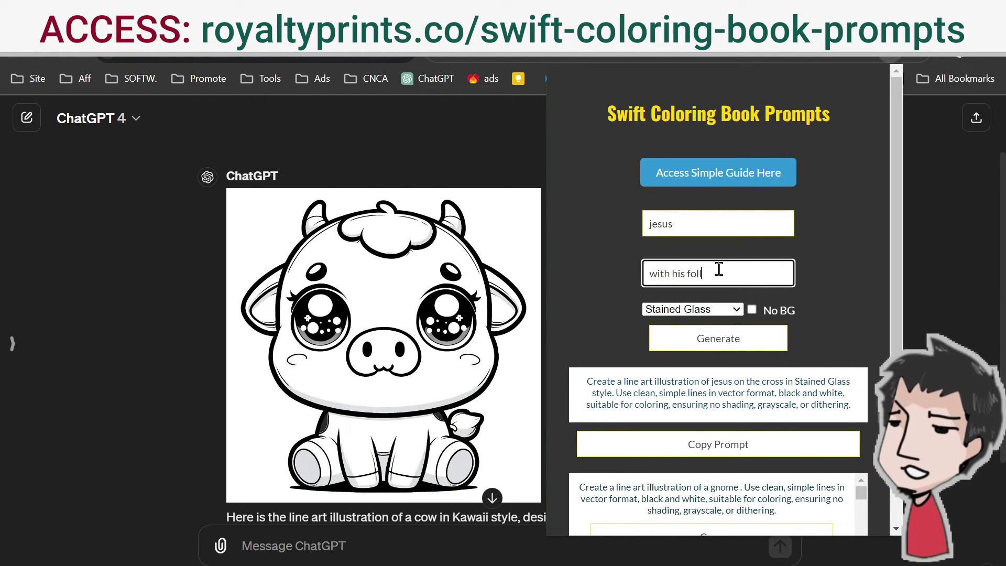
pyautogui.write('owers')
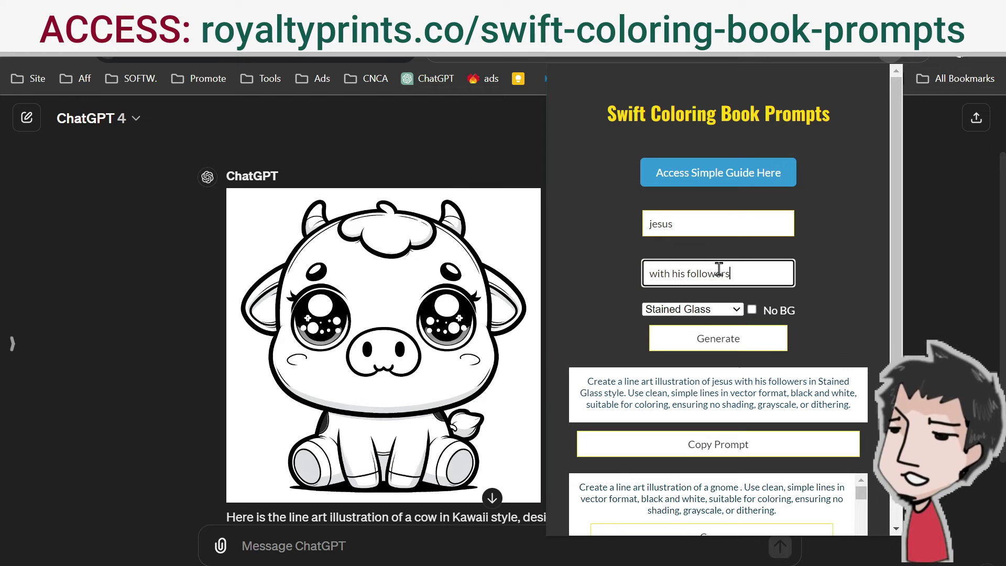
# - Copy the saved Stained Glass 'jesus on a field' prompt from the saved list
pyautogui.scroll(-3, 719, 268)
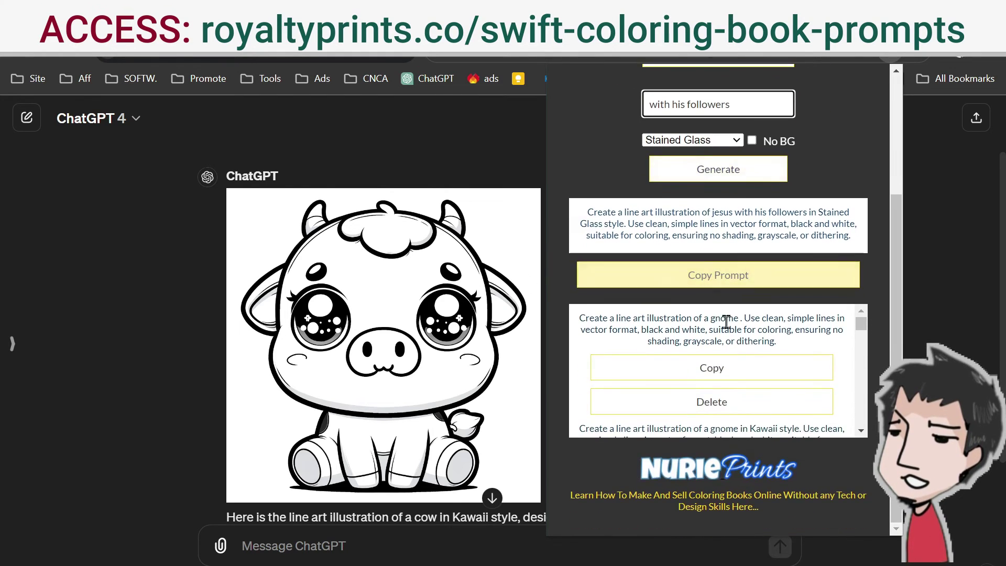
pyautogui.scroll(-2, 747, 345)
pyautogui.scroll(-5, 747, 344)
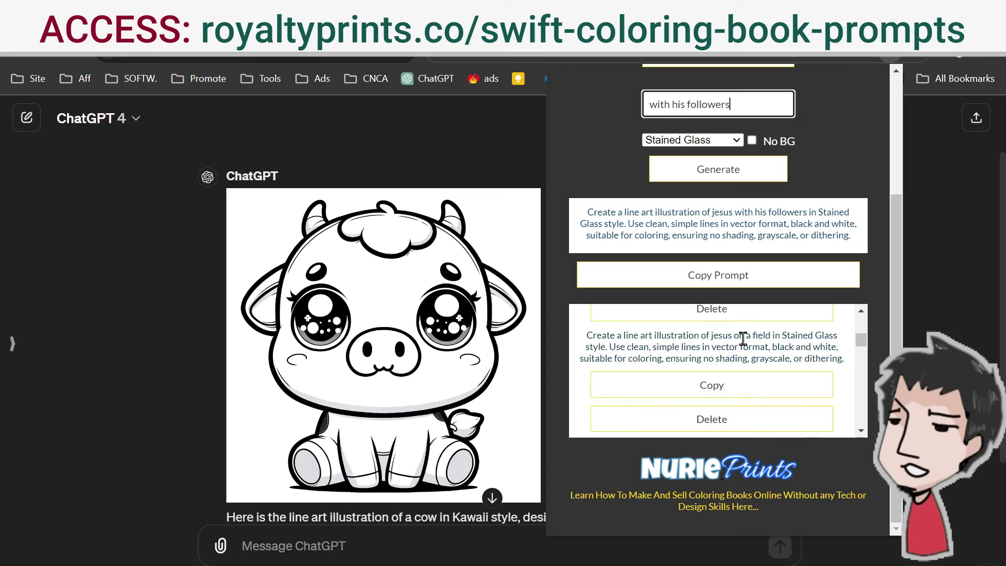
pyautogui.click(741, 388)
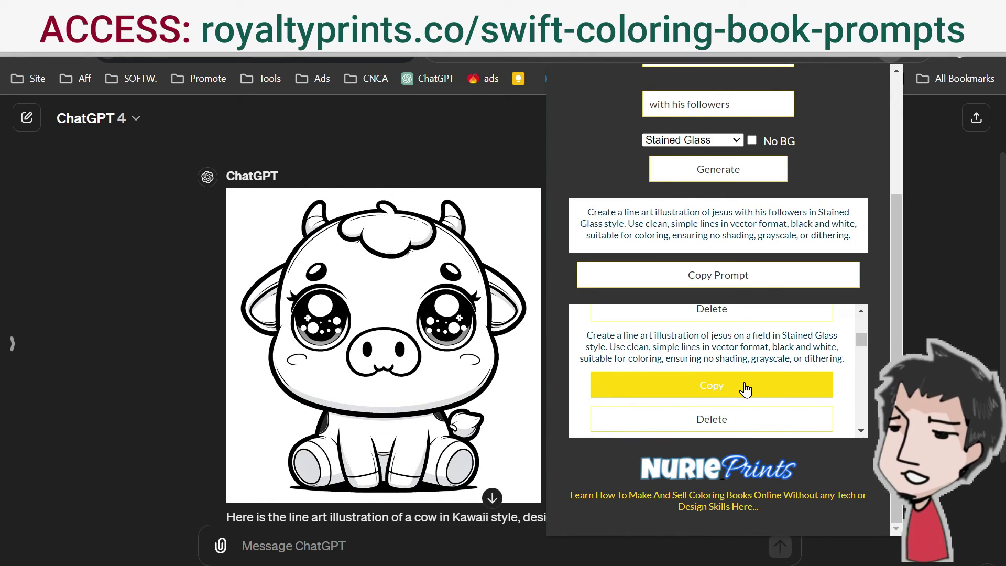
pyautogui.moveTo(404, 213)
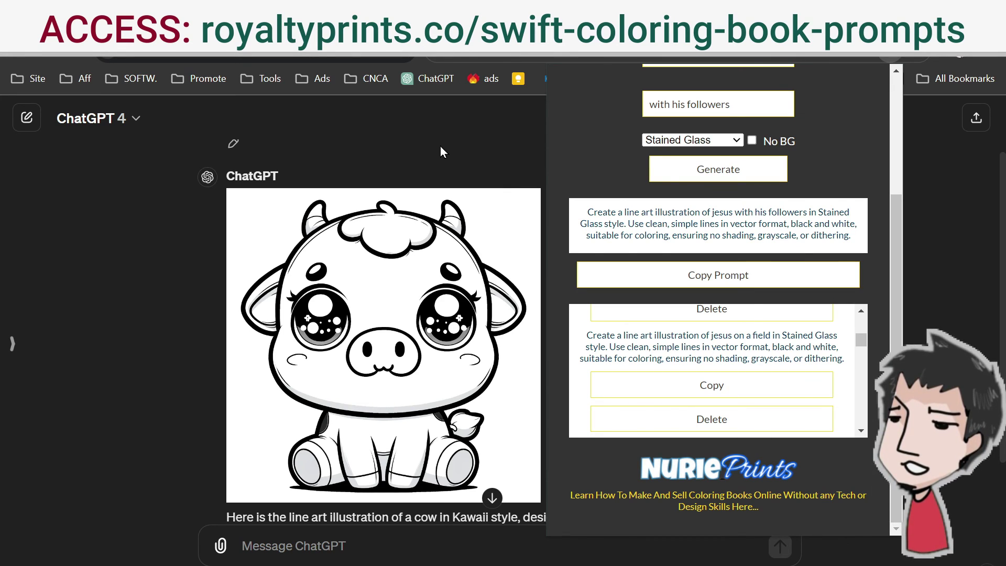
pyautogui.scroll(1, 781, 249)
pyautogui.scroll(2, 781, 249)
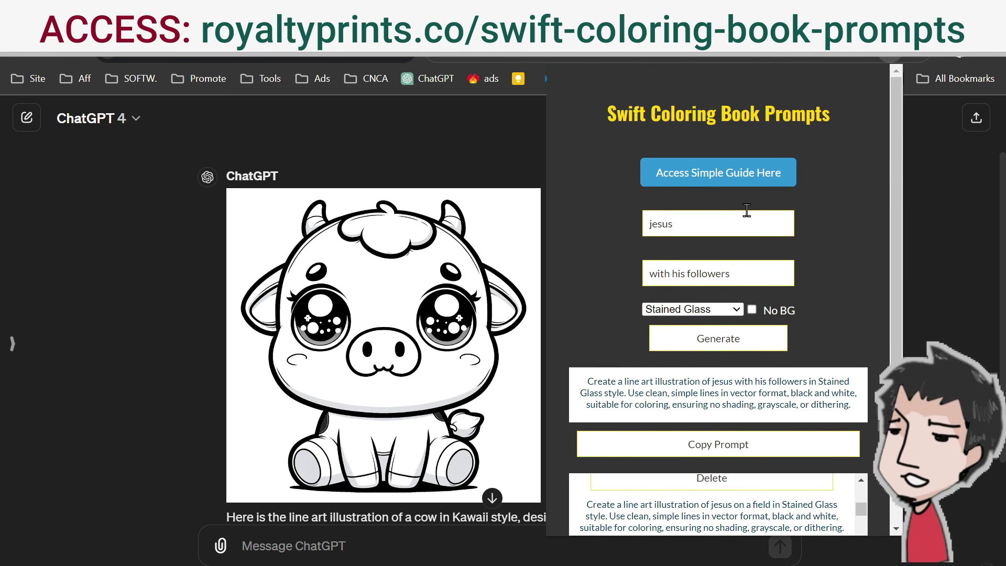